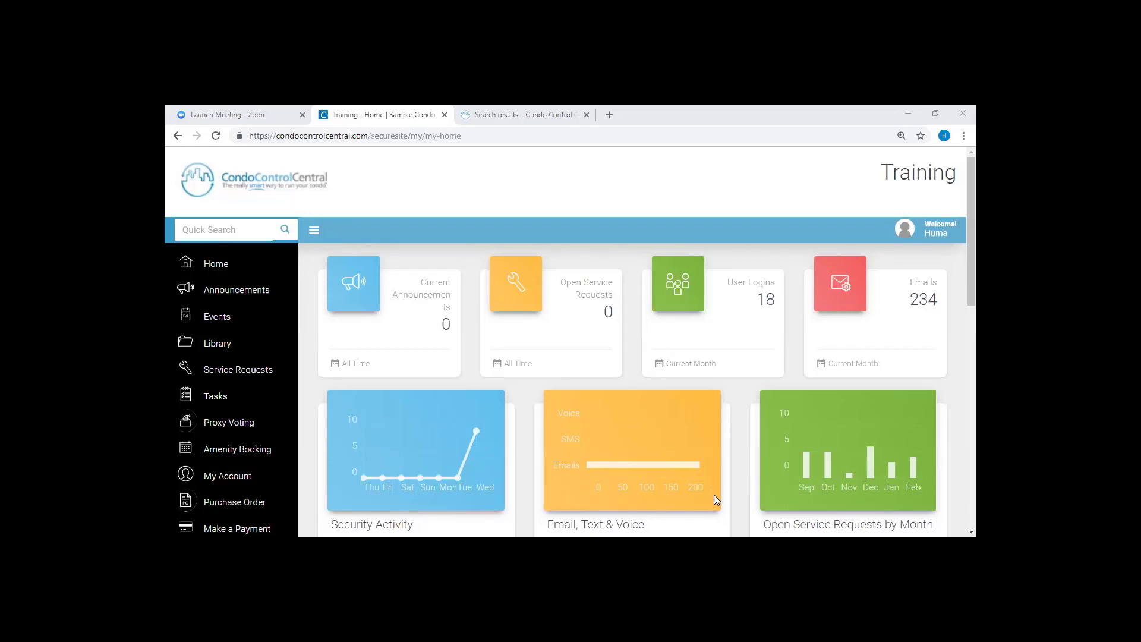
Open Setup from the account menu and go to the Workspace Settings page.
{"action": "left_click", "coordinate": [922, 235]}
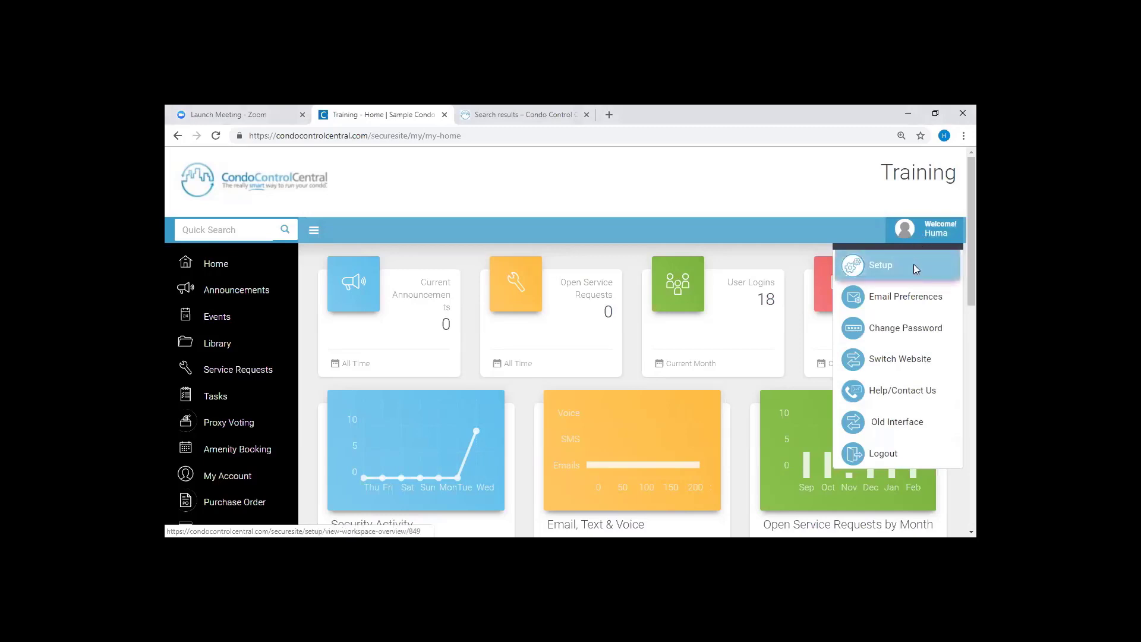
{"action": "left_click", "coordinate": [914, 265]}
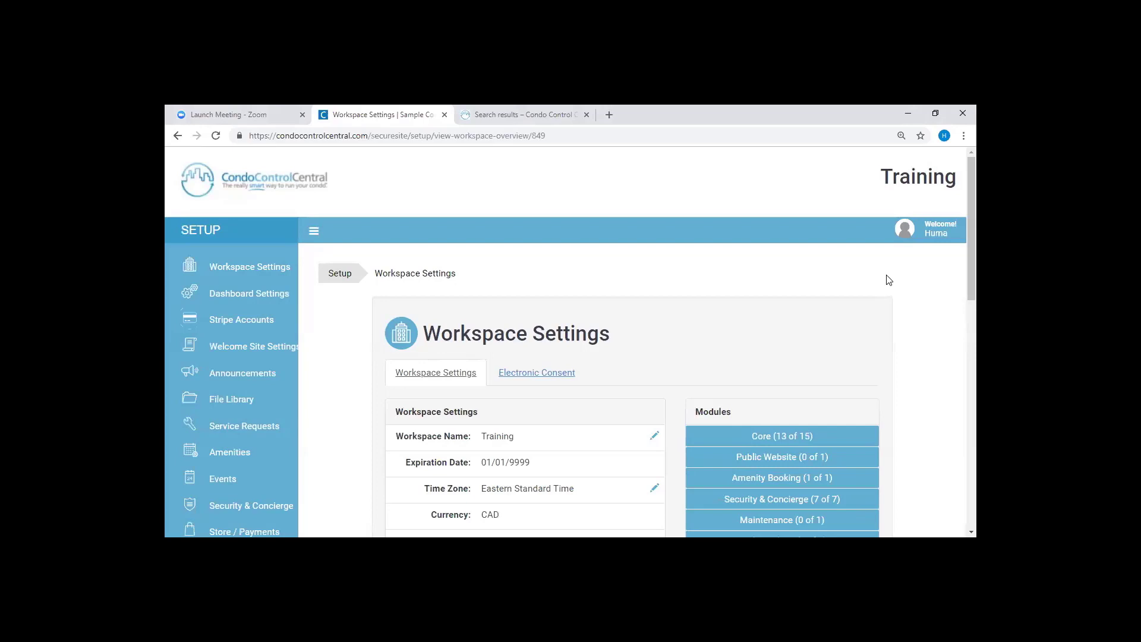
{"action": "left_click", "coordinate": [250, 267]}
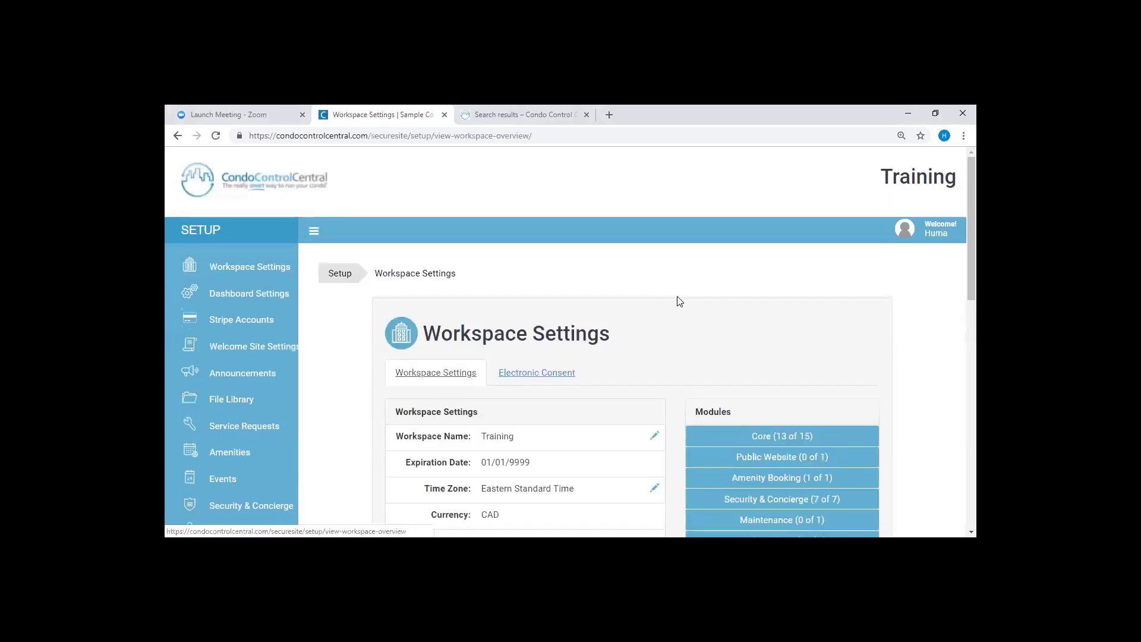
Show the Electronic Consent settings and edit the consent functionality setting, currently No.
{"action": "left_click", "coordinate": [555, 374]}
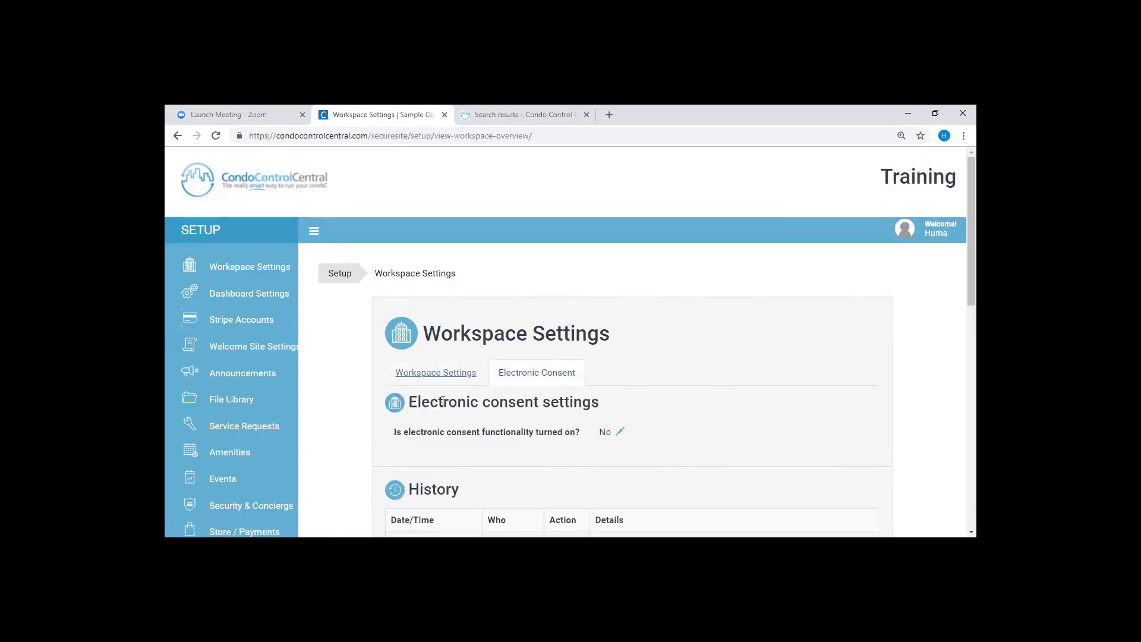
{"action": "left_click", "coordinate": [620, 434]}
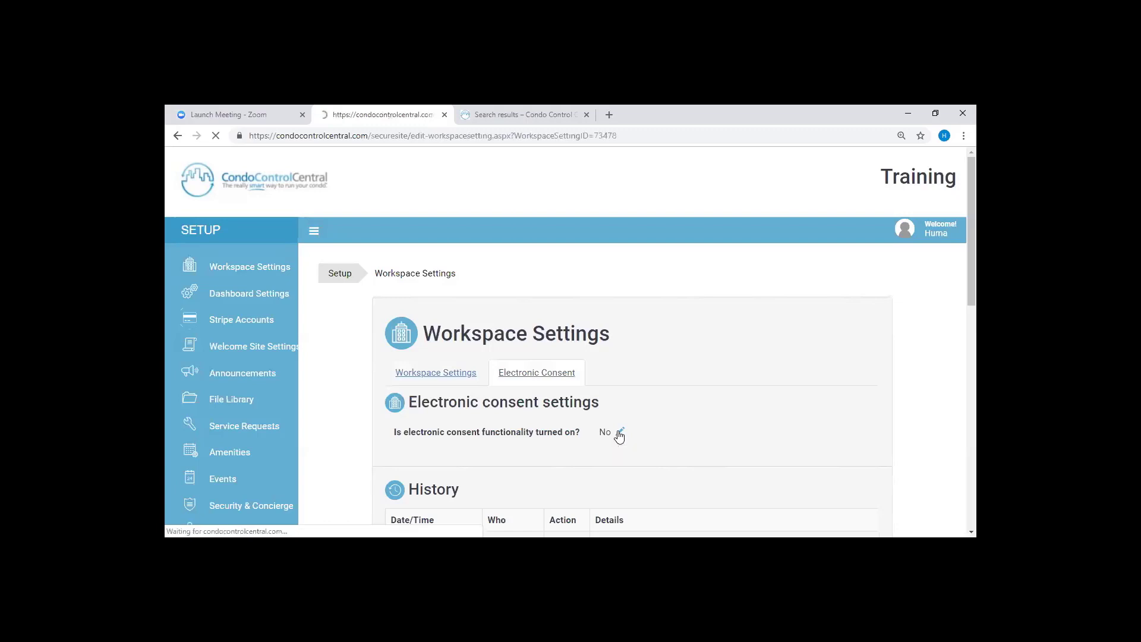
{"action": "scroll", "coordinate": [678, 404], "scroll_direction": "down", "scroll_amount": 1}
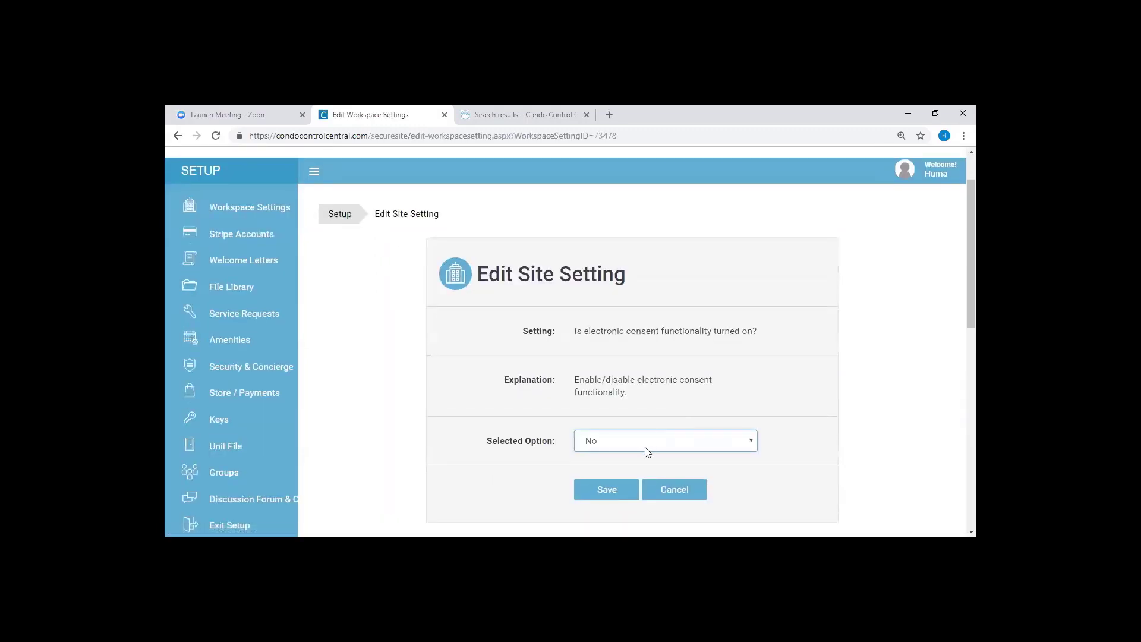
Change the electronic consent functionality option to Yes and save it.
{"action": "left_click", "coordinate": [752, 446]}
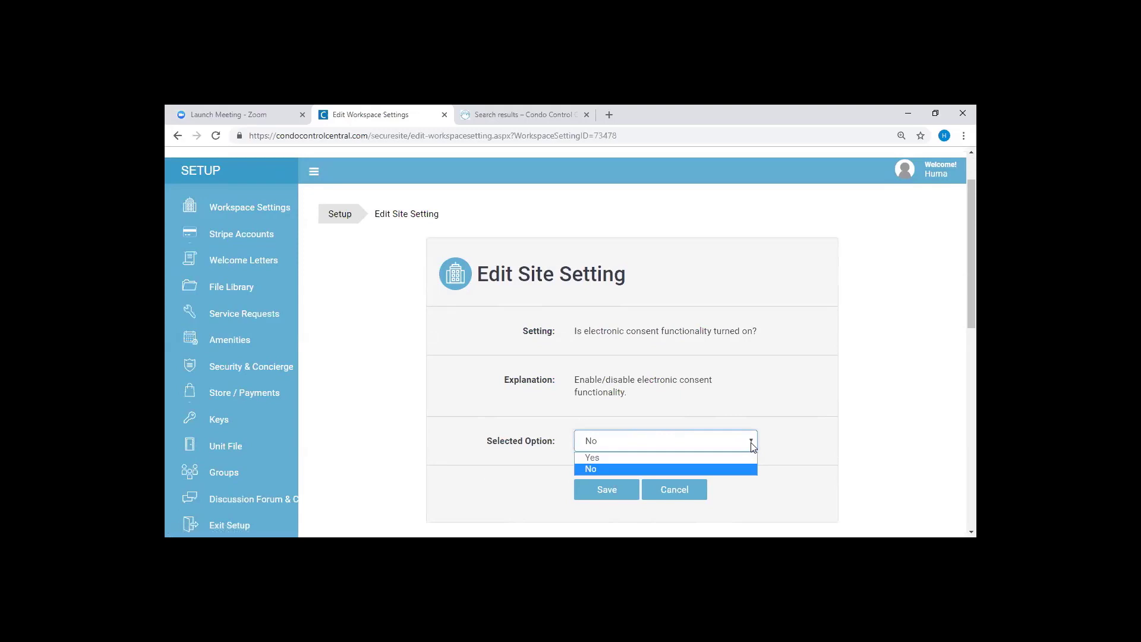
{"action": "left_click", "coordinate": [634, 457]}
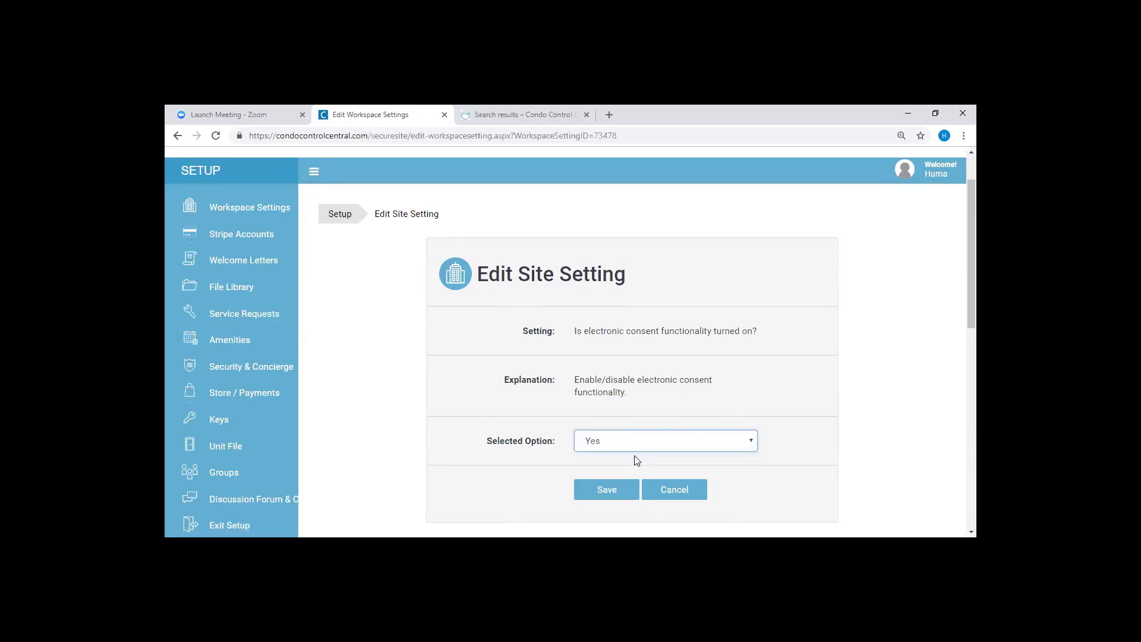
{"action": "left_click", "coordinate": [607, 492]}
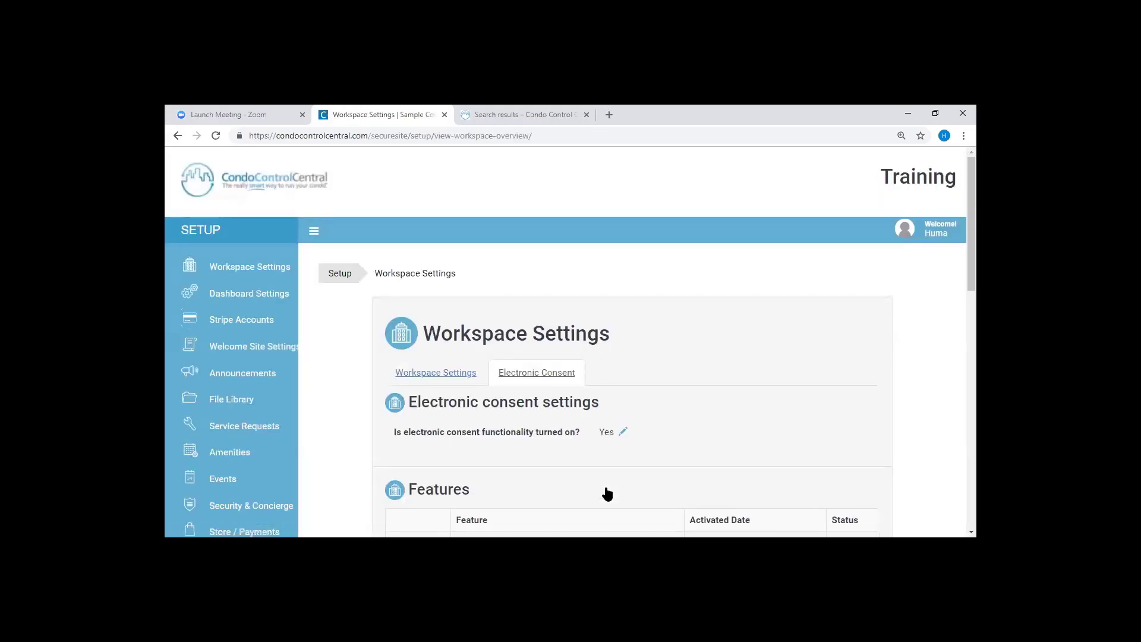
{"action": "scroll", "coordinate": [712, 311], "scroll_direction": "down", "scroll_amount": 1}
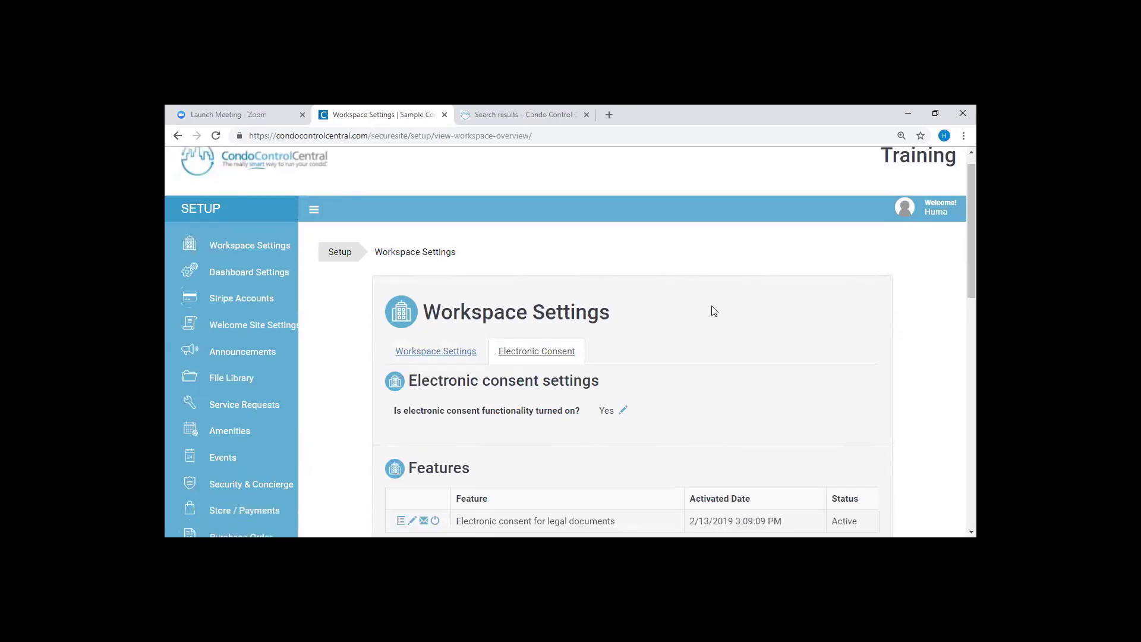
{"action": "scroll", "coordinate": [712, 311], "scroll_direction": "down", "scroll_amount": 3}
{"action": "scroll", "coordinate": [705, 313], "scroll_direction": "up", "scroll_amount": 1}
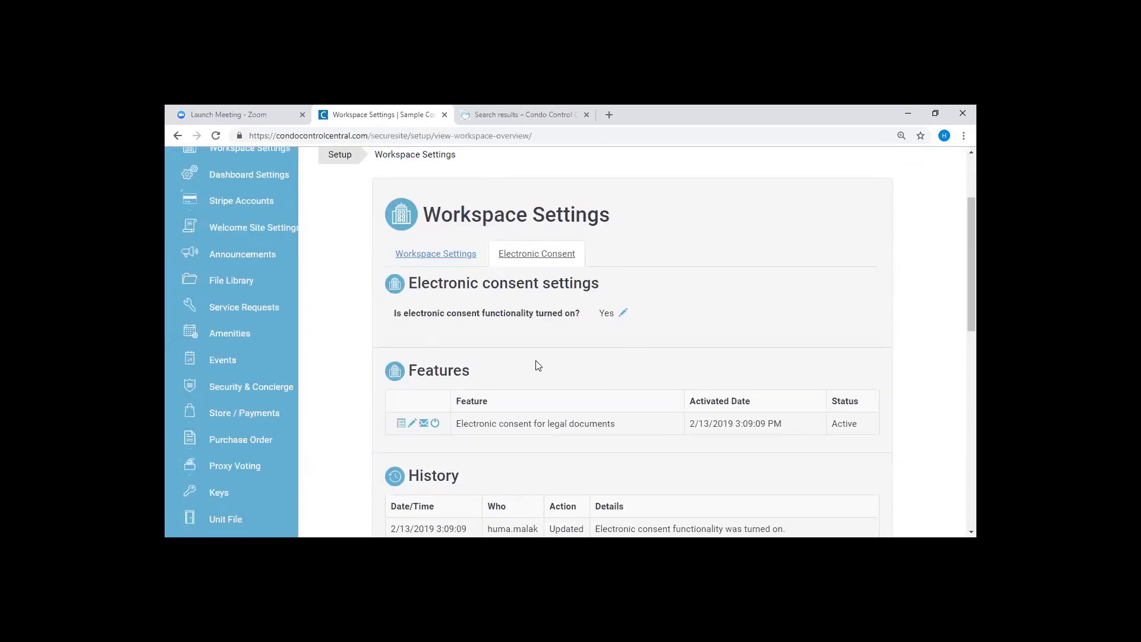
Edit the 'Electronic consent for legal documents' feature from the Features list.
{"action": "left_click", "coordinate": [415, 425]}
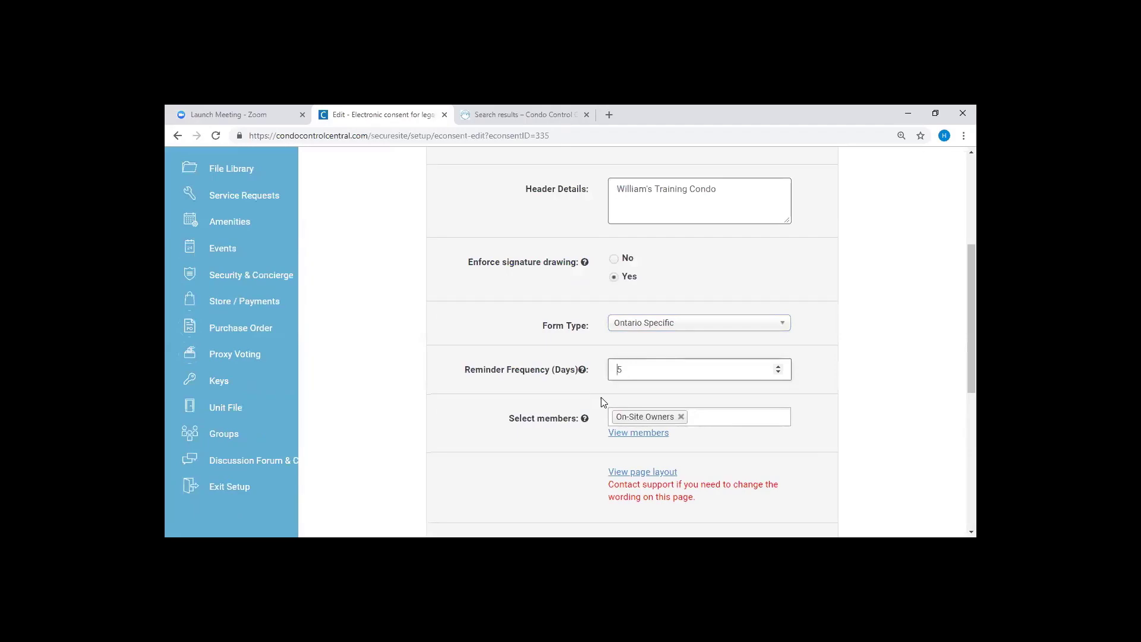
{"action": "scroll", "coordinate": [602, 402], "scroll_direction": "down", "scroll_amount": 2}
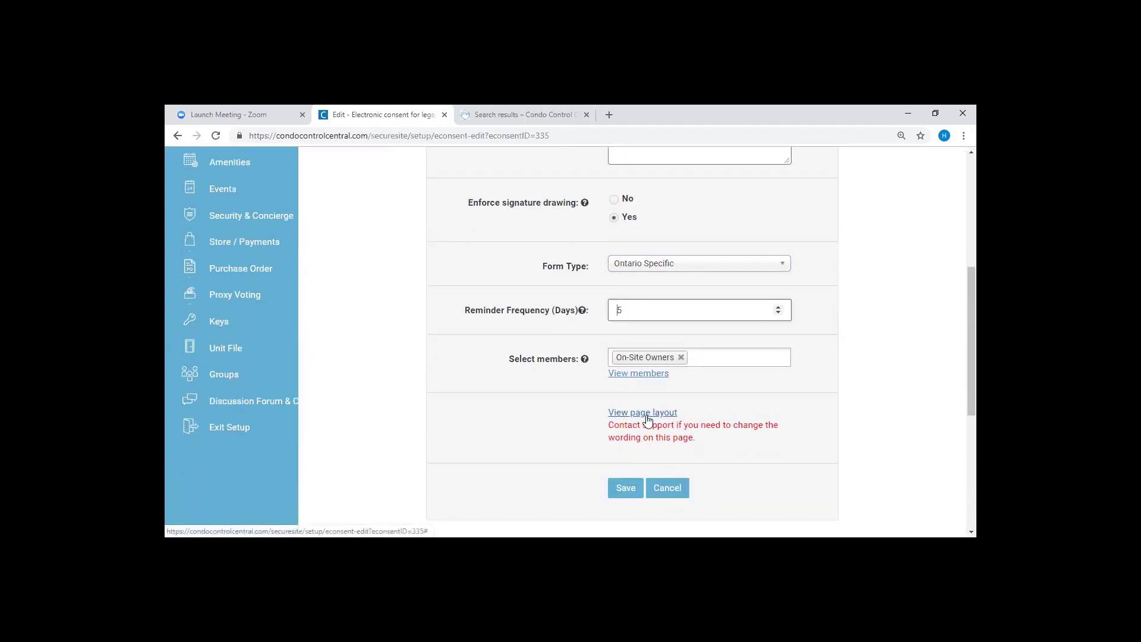